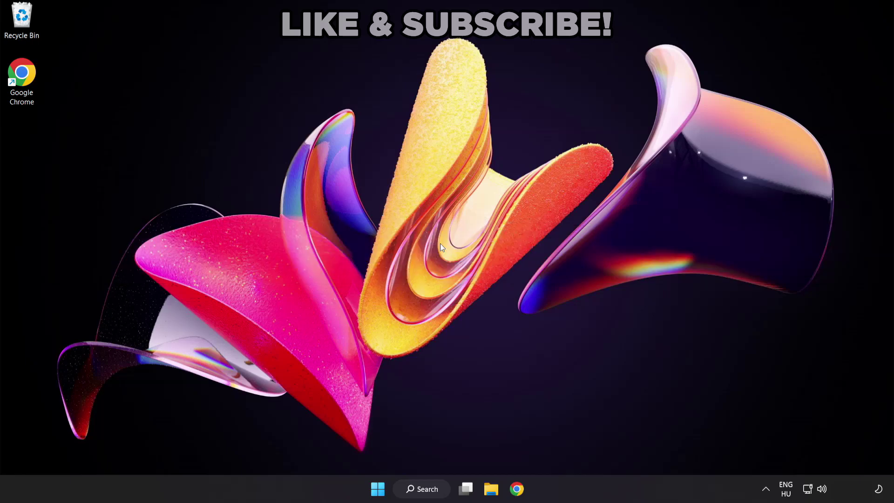
Step: Search Windows for 'device manager' so Device Manager shows as the best match
click(432, 494)
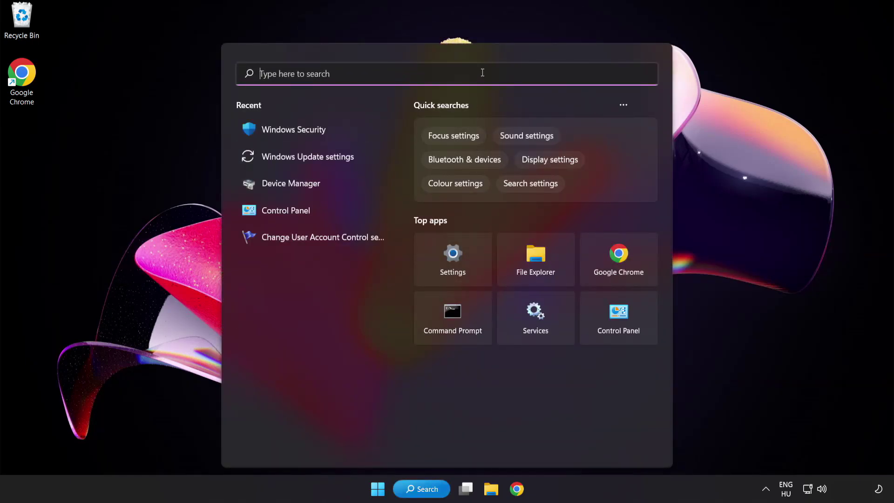
text(device ma)
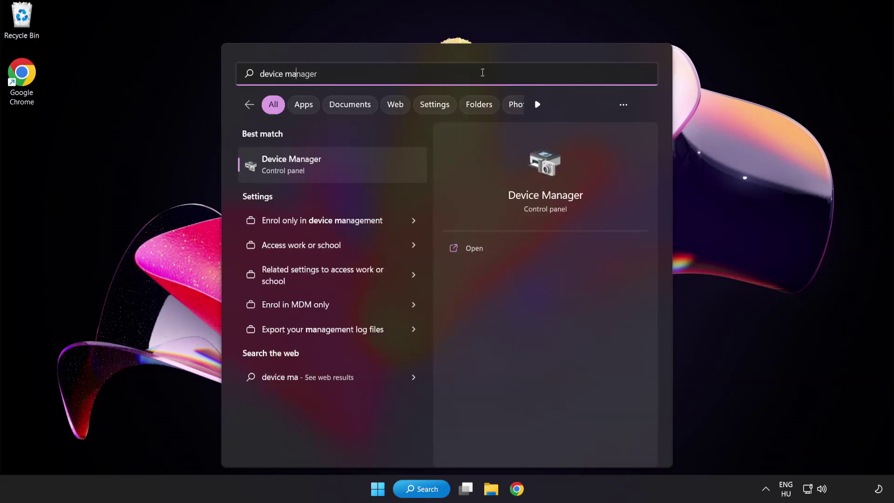
text(nager)
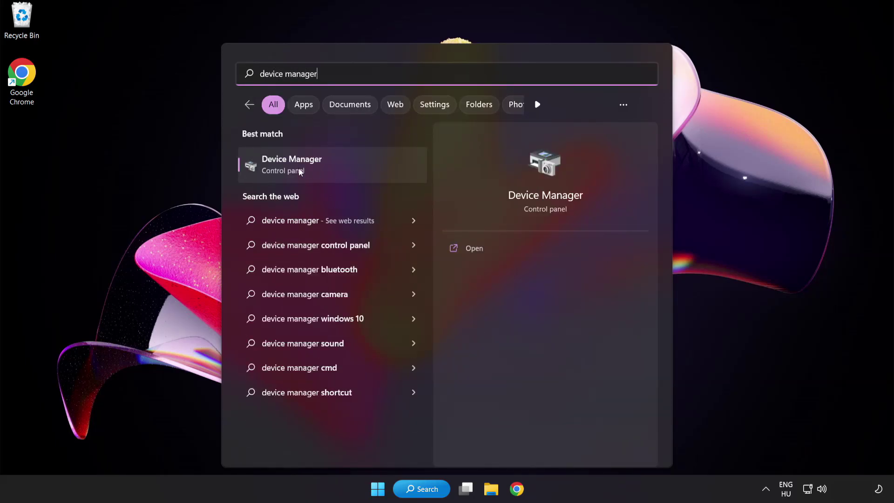
Step: Open Device Manager, expand Display adapters and bring up the VMware SVGA 3D adapter's context menu
click(357, 168)
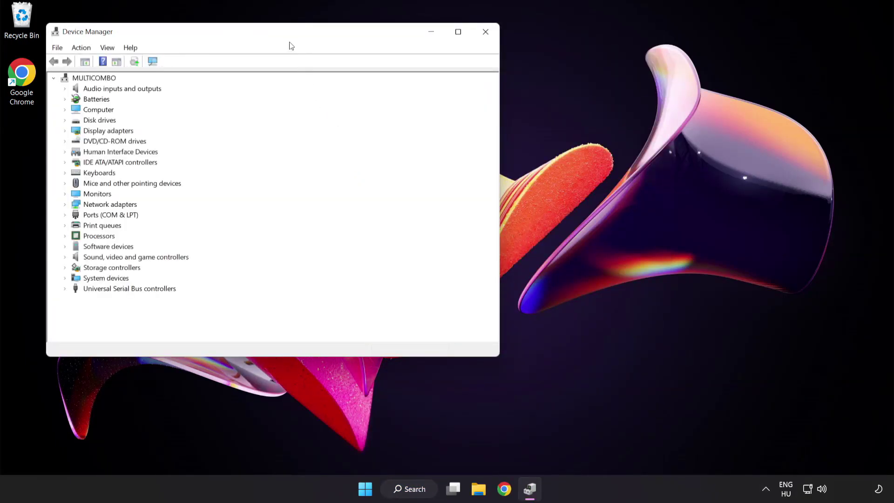
drag(288, 34, 437, 92)
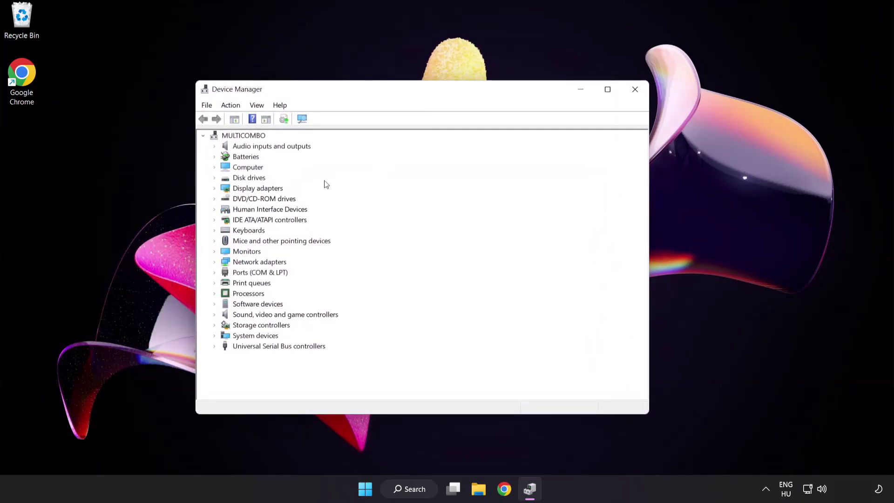
click(269, 190)
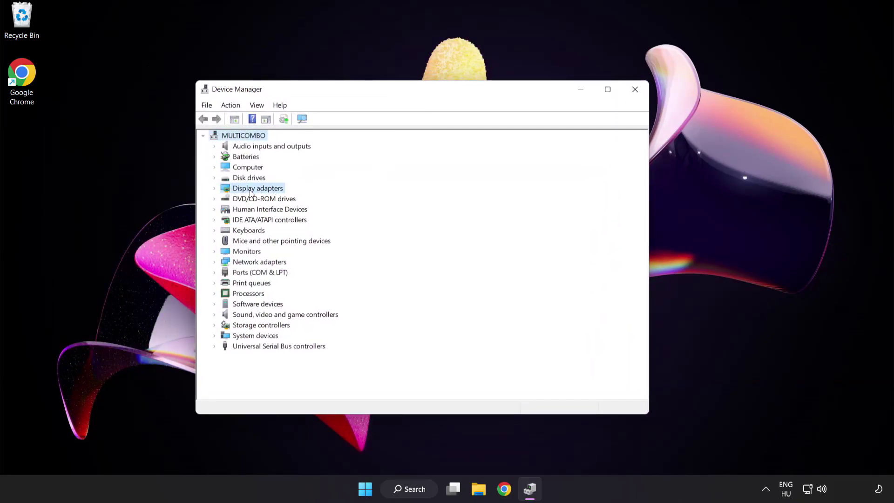
click(215, 189)
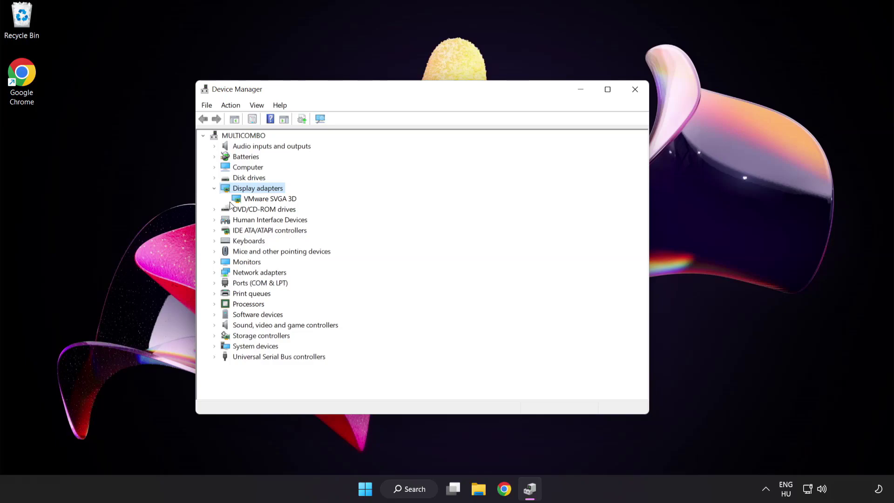
click(231, 202)
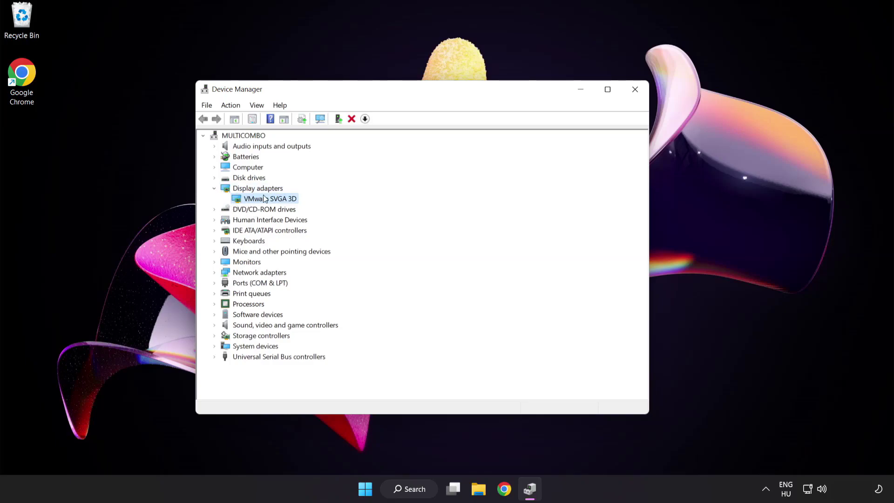
right_click(263, 199)
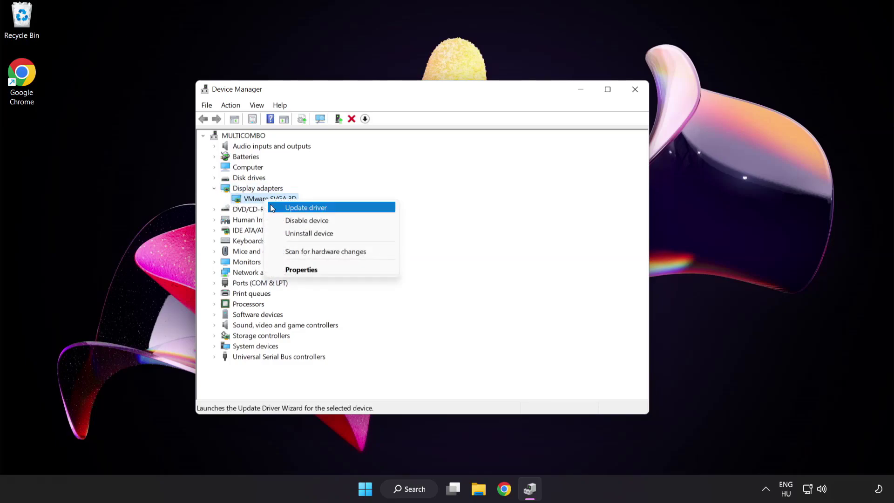
Step: Update the VMware SVGA 3D driver via automatic search, finding the best driver already installed
click(347, 208)
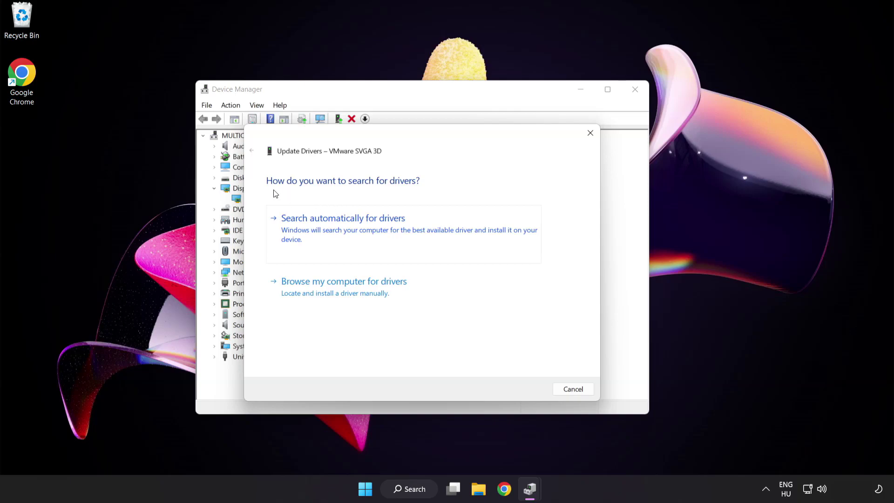
click(390, 231)
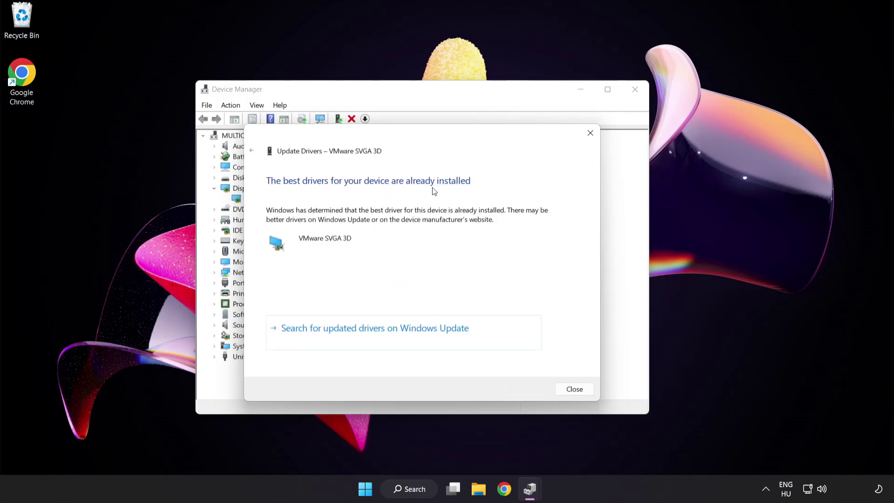
click(572, 390)
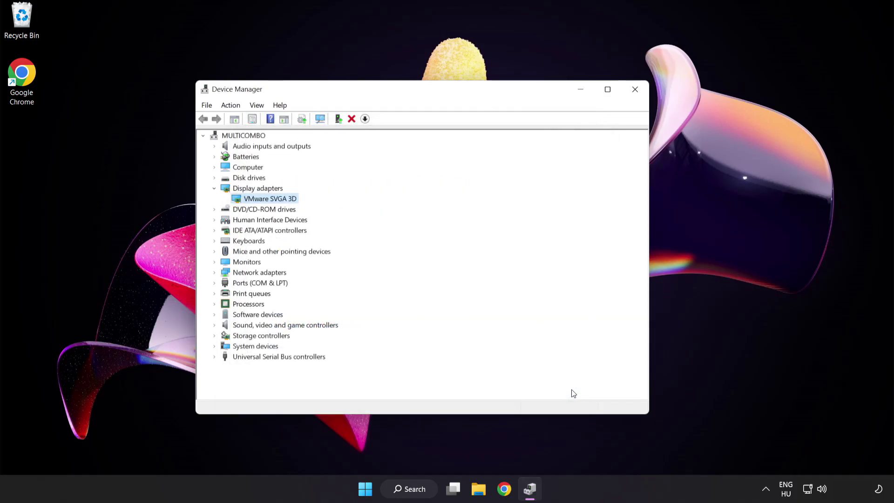
Step: Close Device Manager and search Windows for 'update'
click(636, 91)
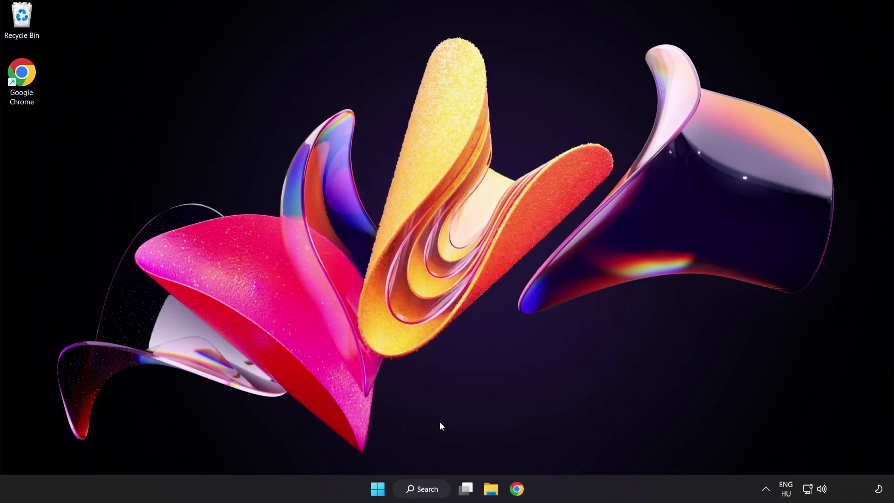
click(422, 488)
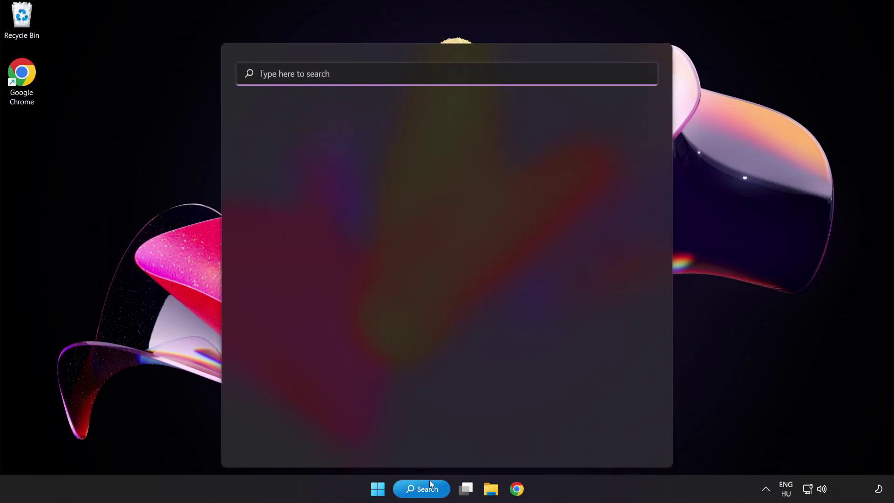
text(update)
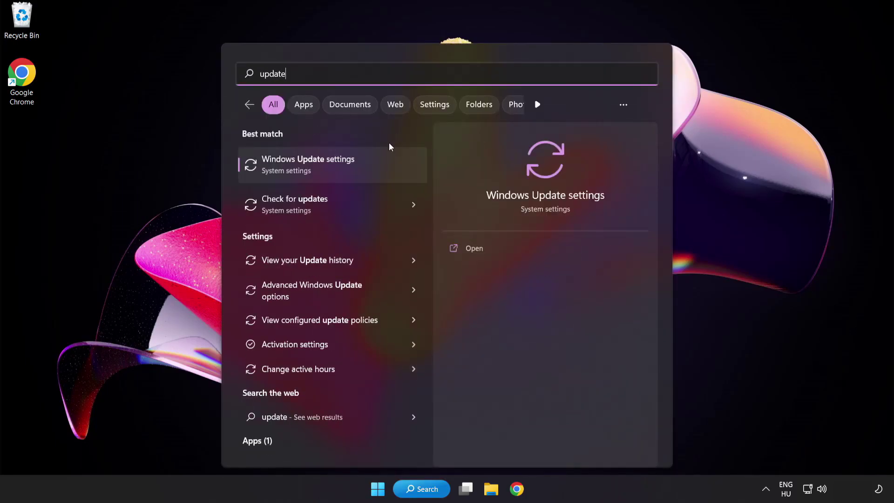
Step: Check Windows Update for updates, confirm the PC is up to date, and close Settings
click(342, 170)
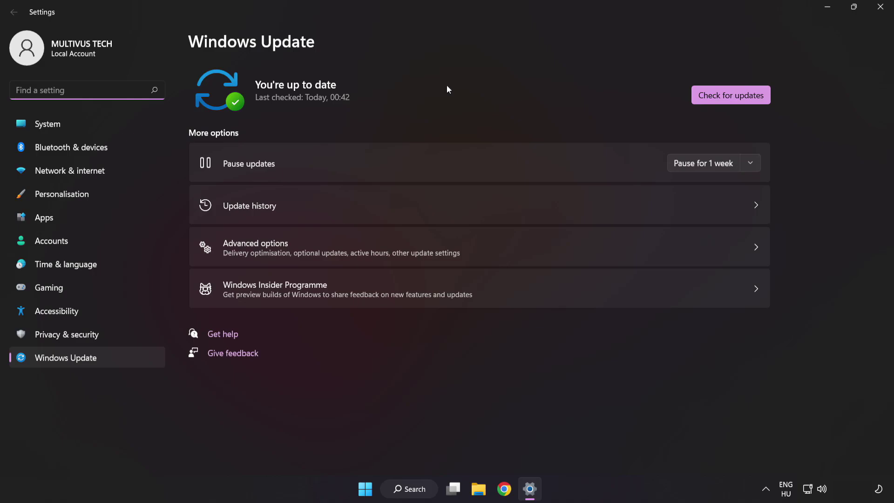
click(728, 101)
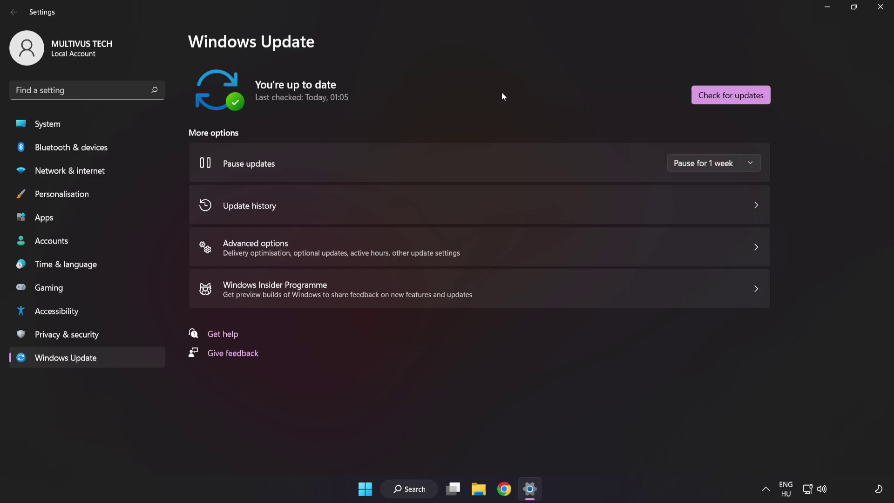
click(880, 8)
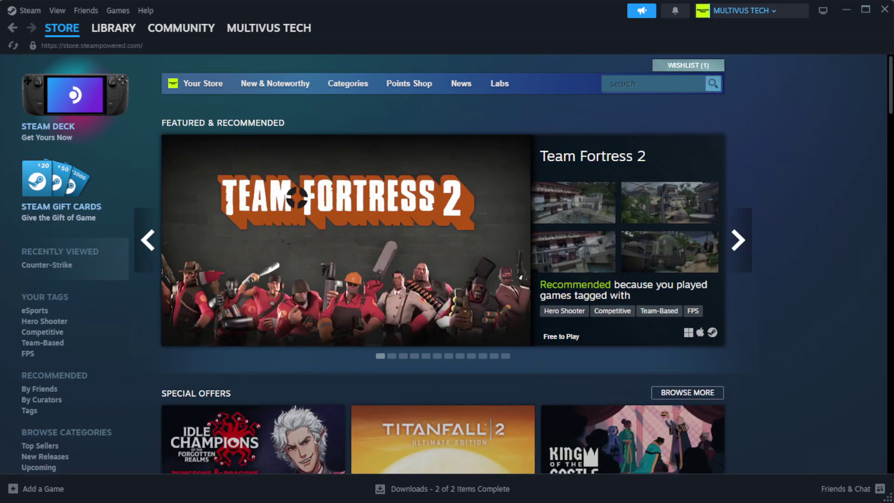
Step: Go to Steam's Library home and bring up options for the favourite 'YOUR NOT WORKING GAME'
mouse_move(127, 34)
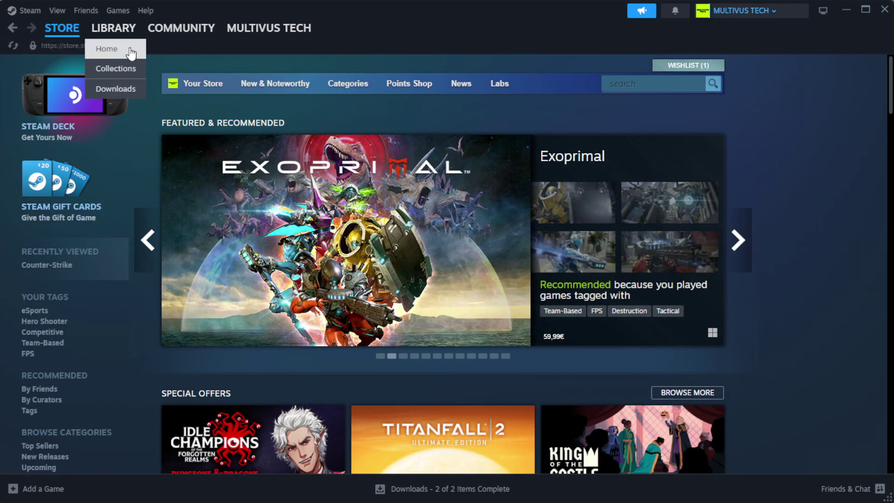
click(128, 48)
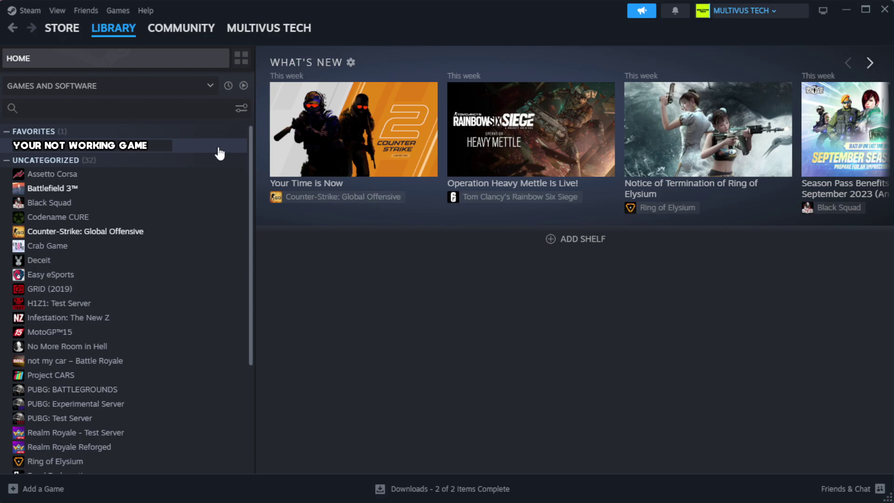
right_click(220, 149)
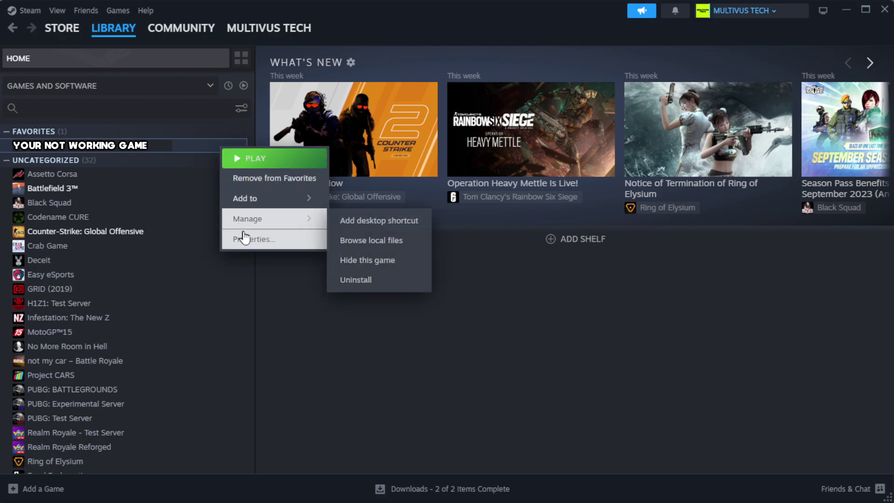
Step: Verify integrity of the game's installed files in Properties > Installed Files, validating all 1039 files
click(283, 244)
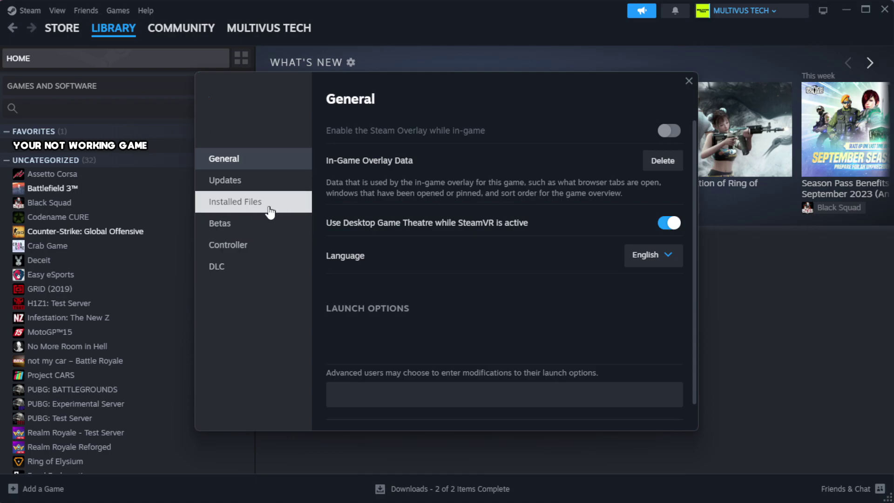
click(293, 212)
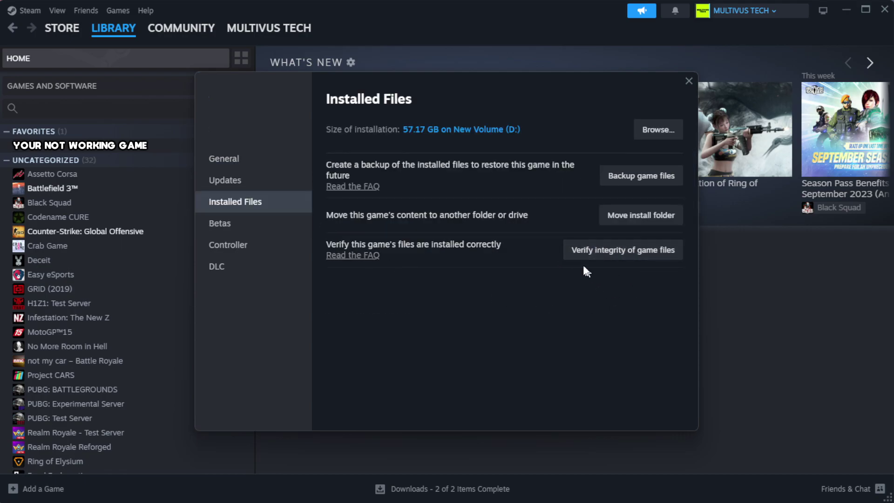
click(627, 254)
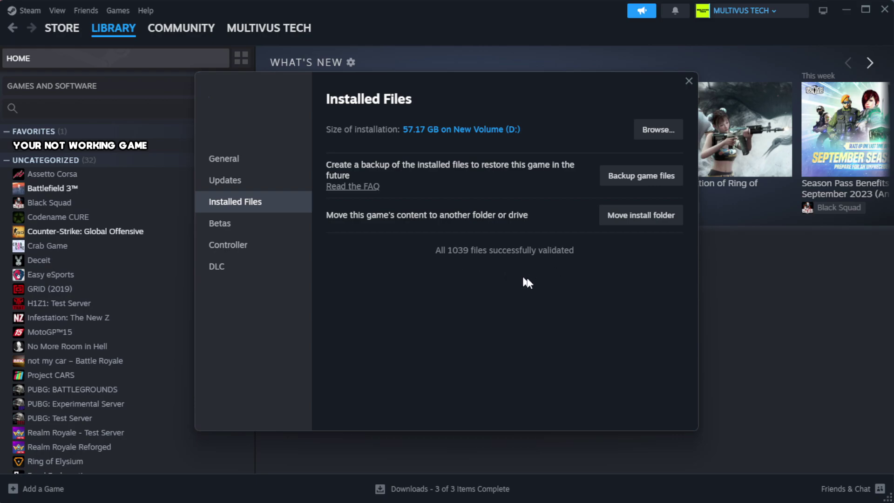
Step: Browse to the game's install folder and open Properties of the 'YOUR NOT WORKING GAME' shortcut
click(656, 137)
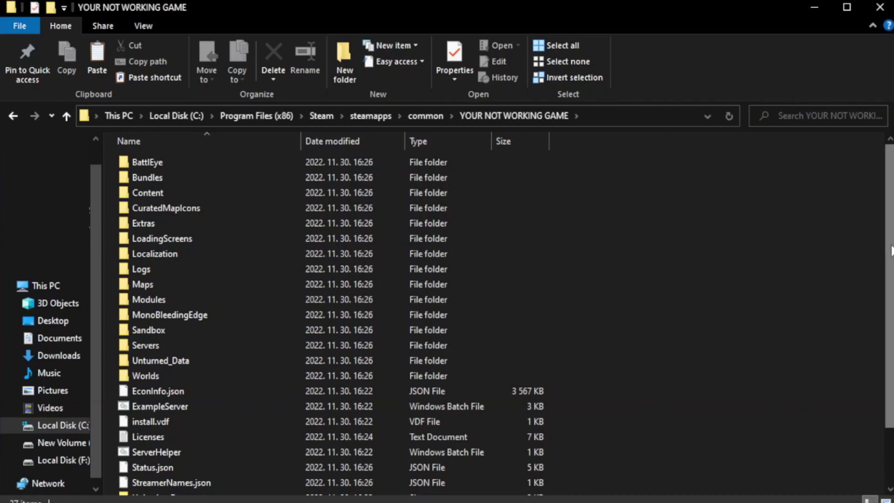
scroll(892, 333, down, 3)
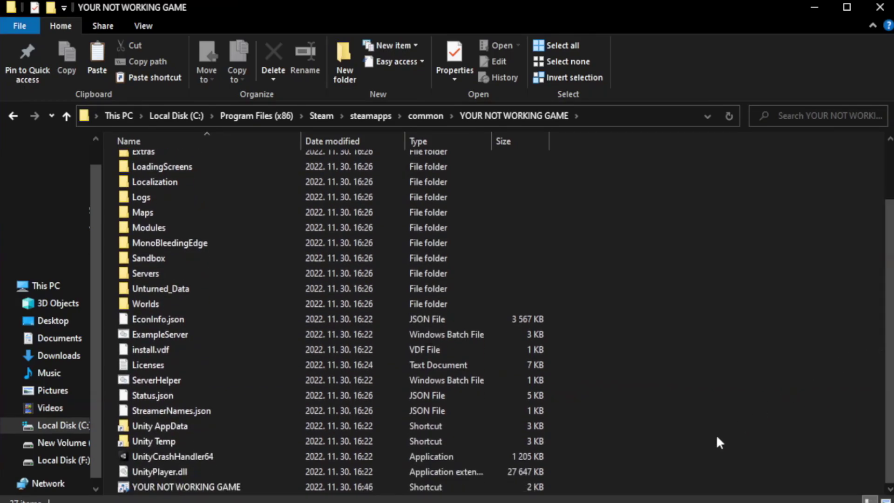
click(347, 488)
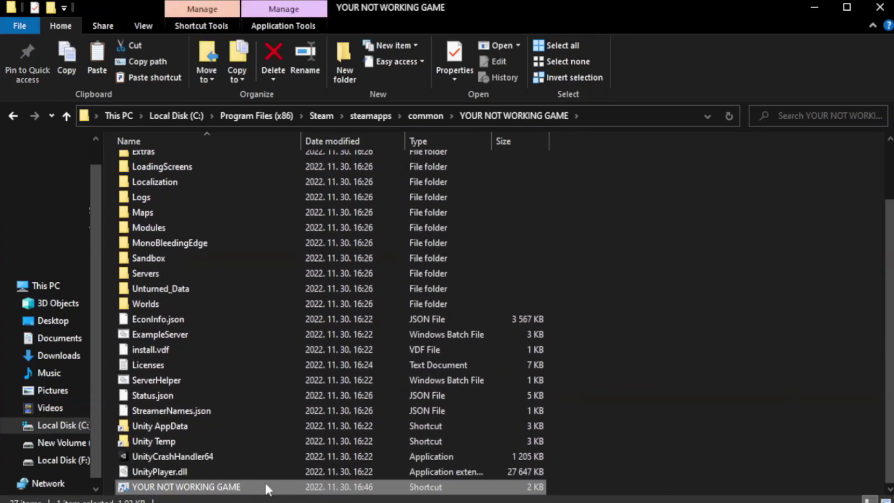
right_click(299, 486)
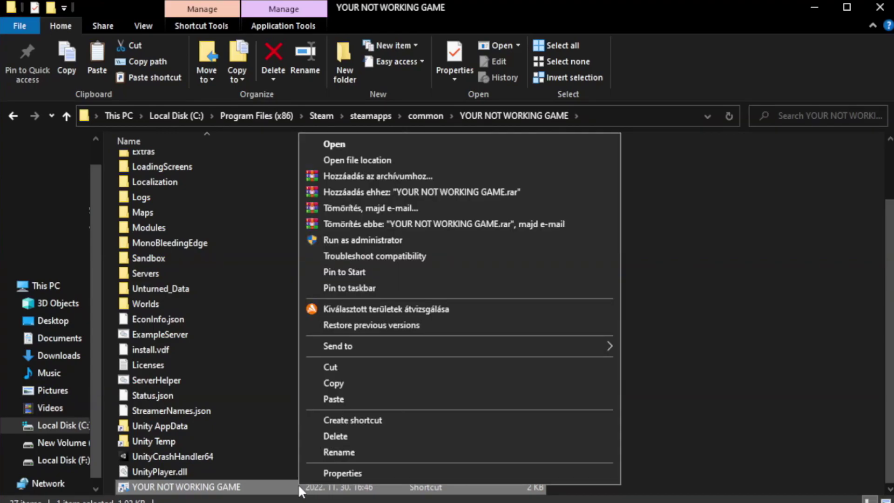
click(455, 472)
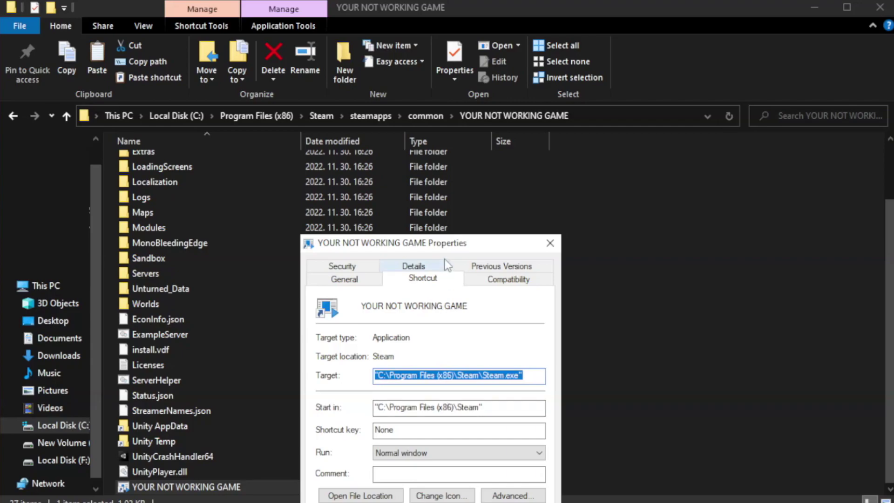
drag(447, 244, 451, 95)
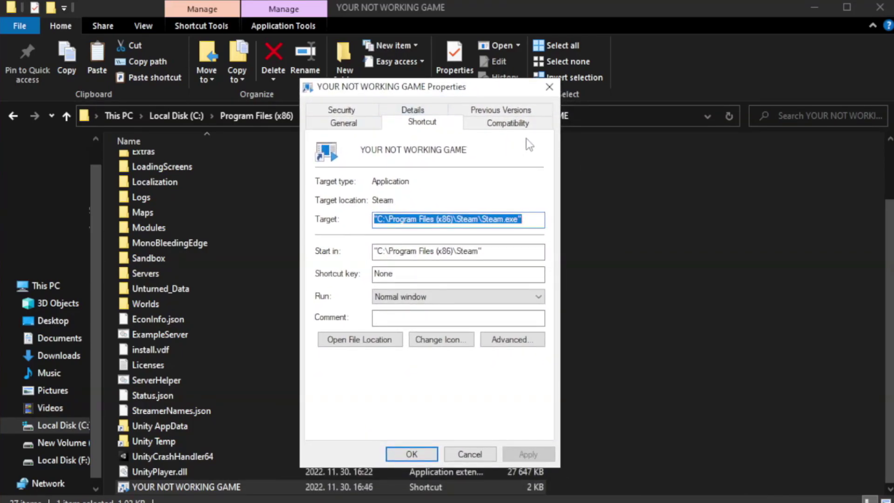
Step: Set the shortcut to Windows 8 compatibility mode and run as administrator with fullscreen optimizations disabled, then apply
click(503, 125)
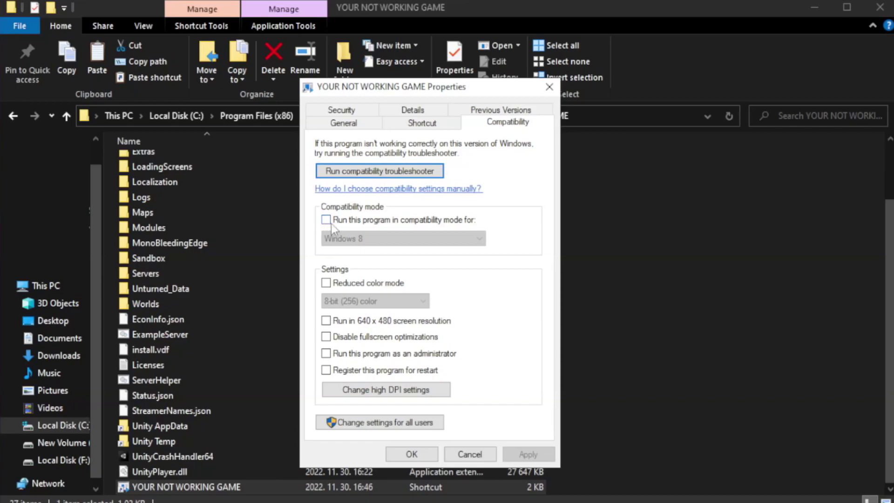
click(355, 224)
click(378, 234)
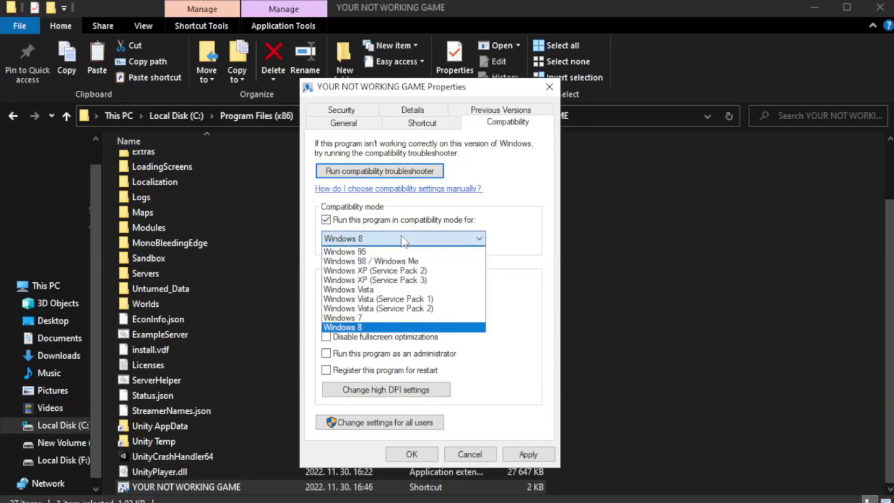
click(379, 328)
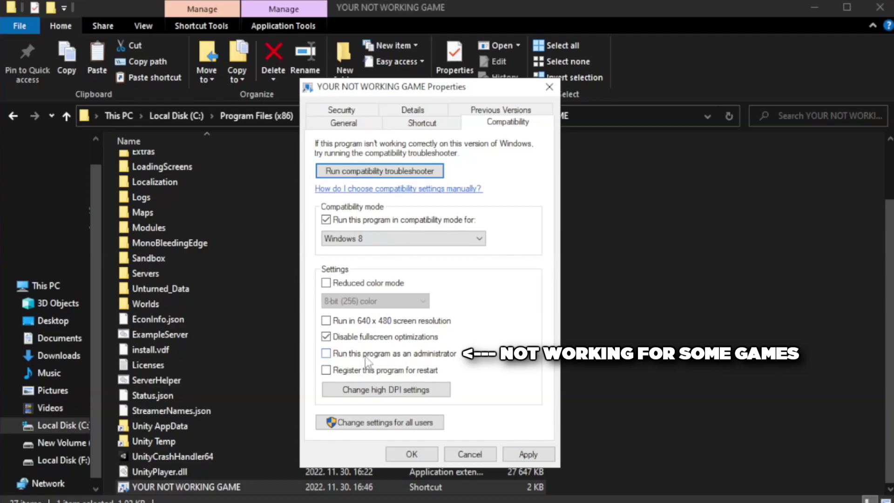
click(351, 360)
click(528, 454)
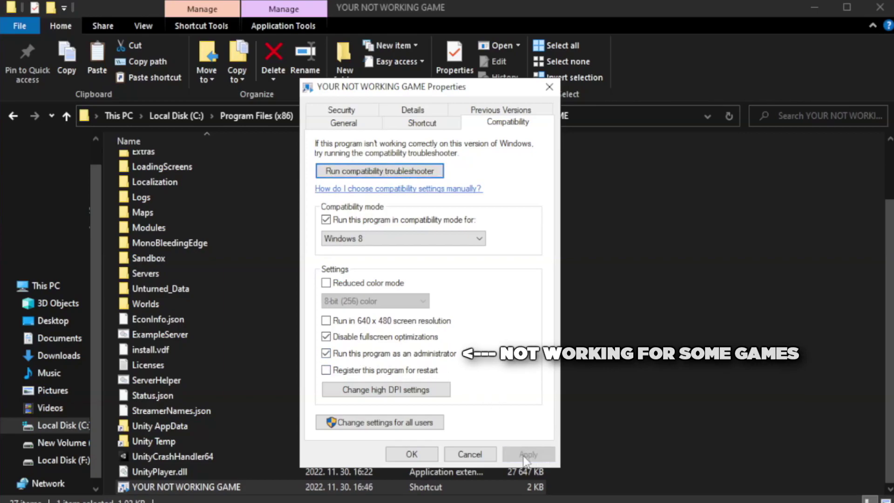
click(411, 454)
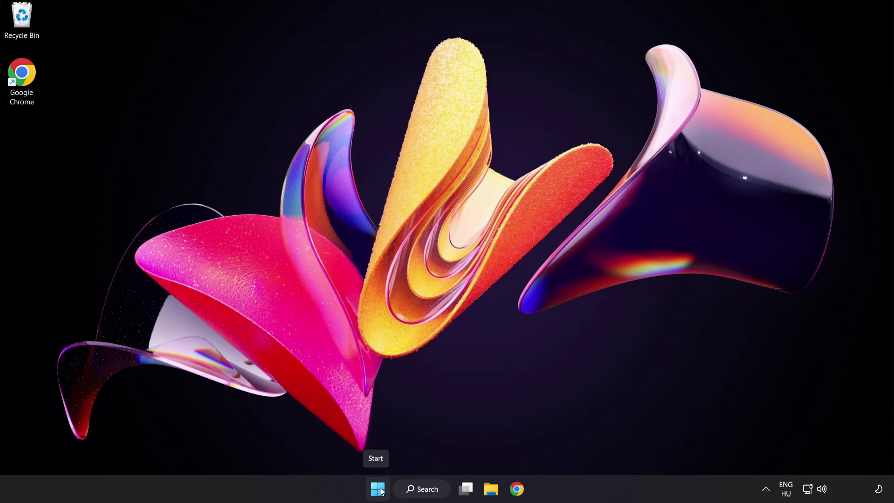
Step: Open Task Manager from the Start context menu and show the Startup apps list
right_click(381, 492)
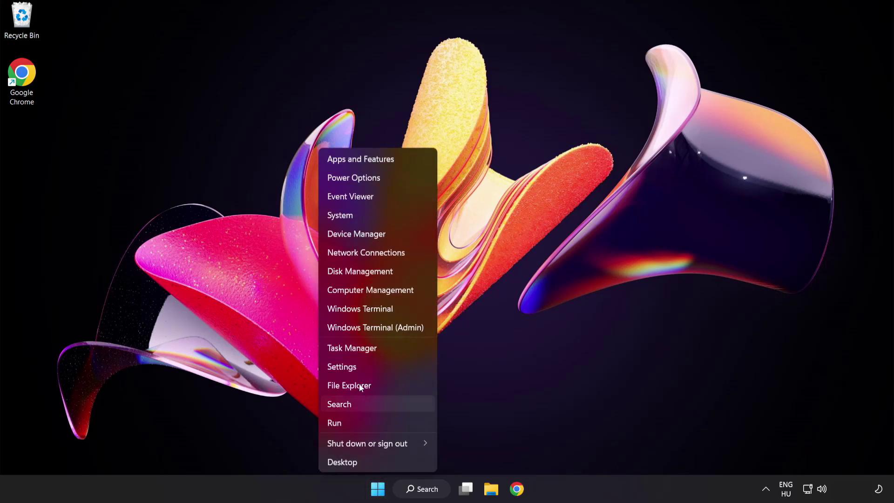
click(387, 348)
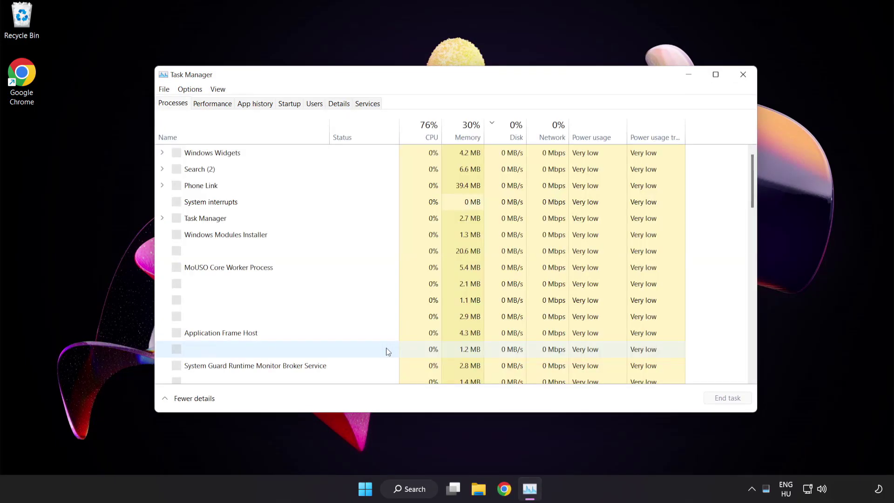
click(295, 105)
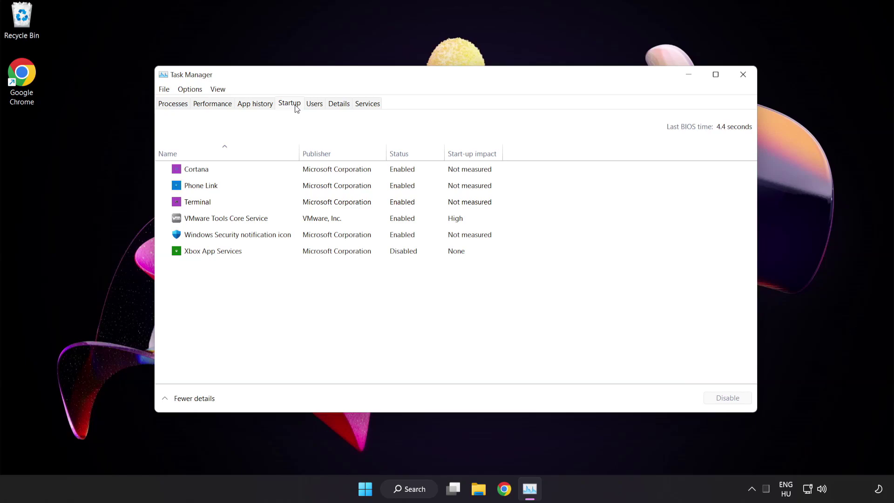
Step: Disable Cortana, Phone Link, Terminal and the Windows Security notification icon at startup
click(297, 173)
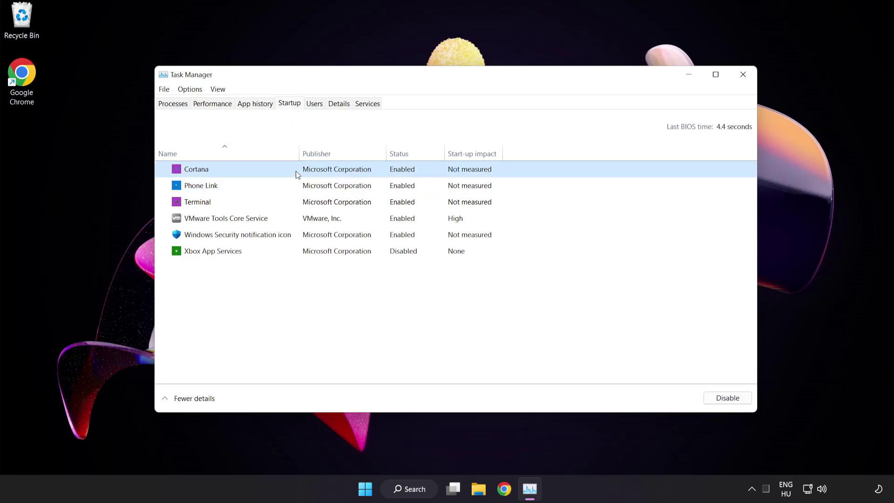
click(727, 398)
click(277, 185)
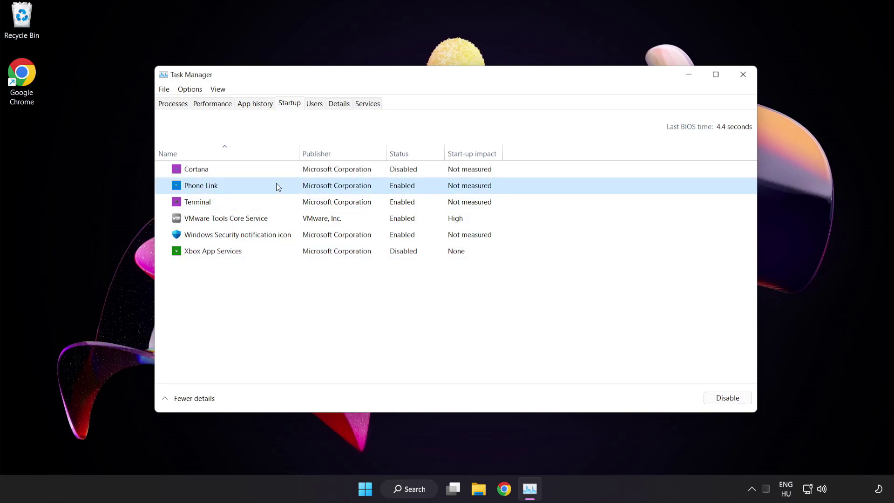
click(724, 403)
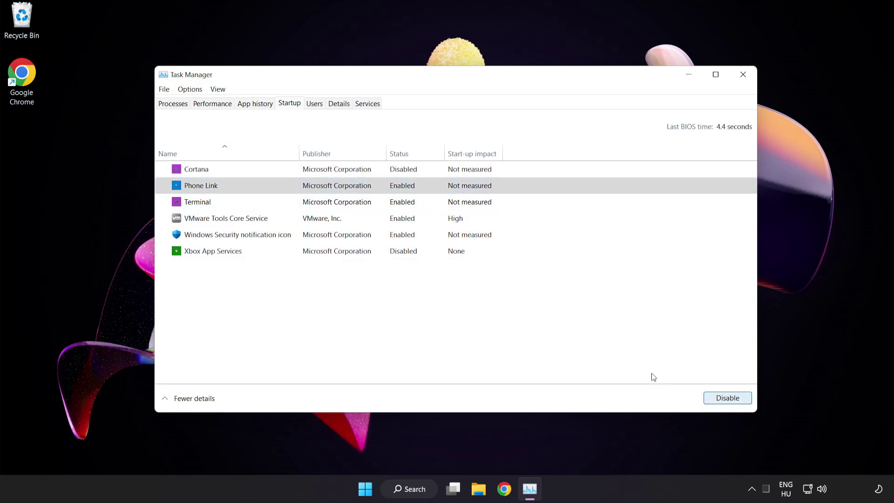
click(289, 205)
click(721, 398)
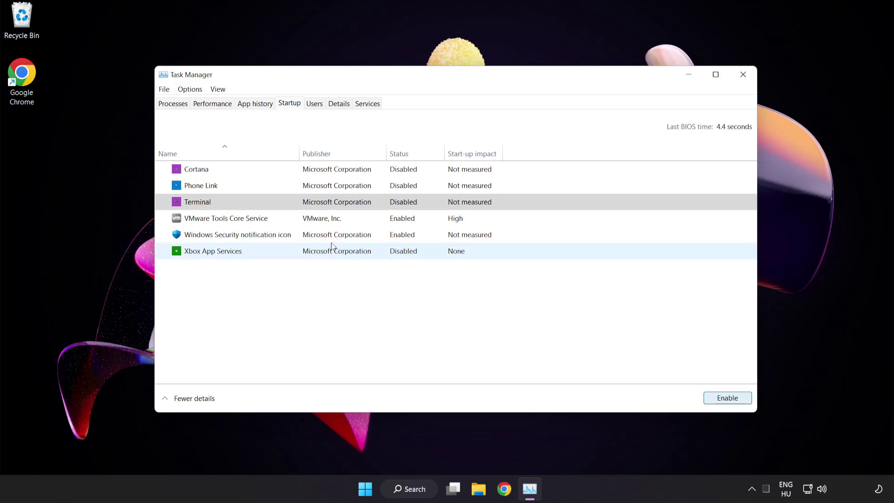
click(317, 238)
click(722, 398)
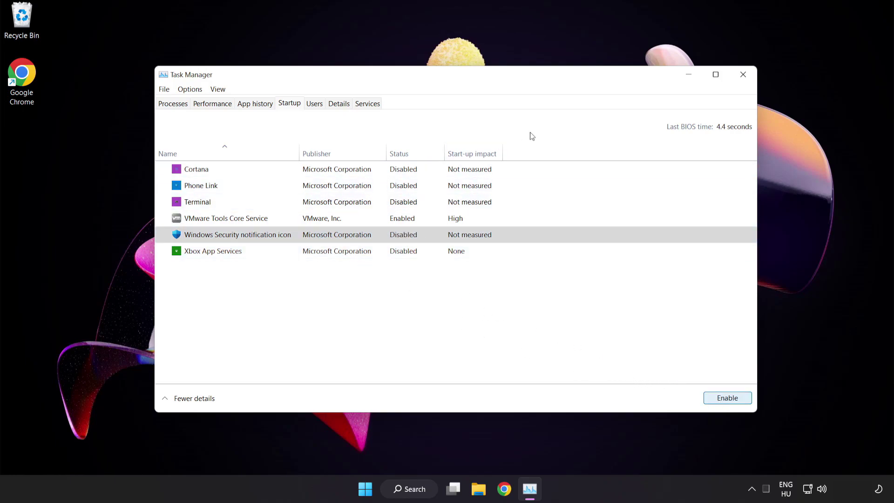
Step: Close Task Manager and launch Windows Security by searching for 'security'
click(743, 76)
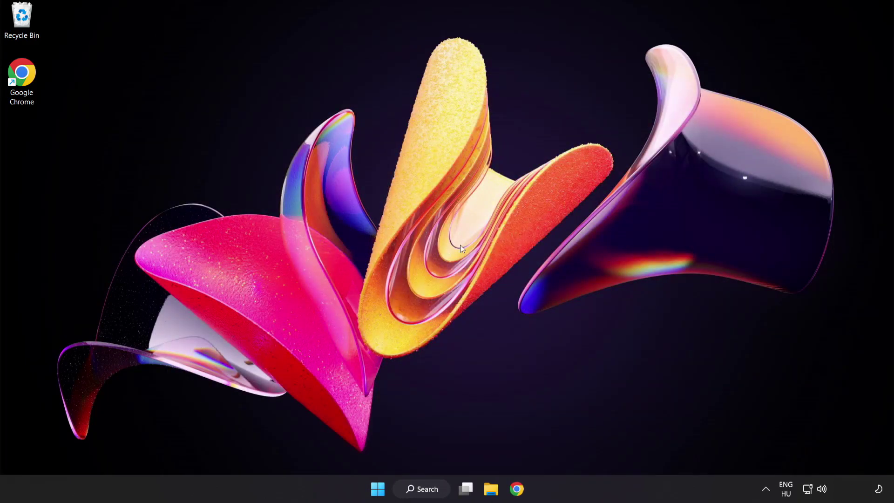
click(433, 489)
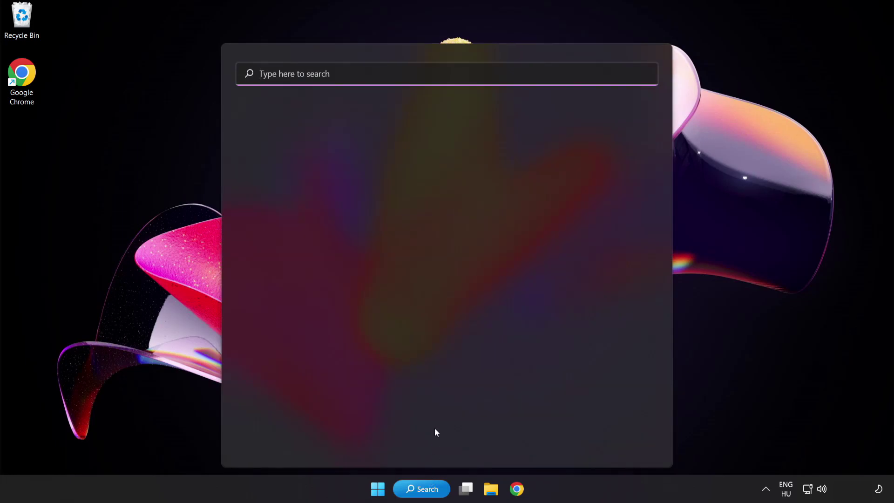
text(sec)
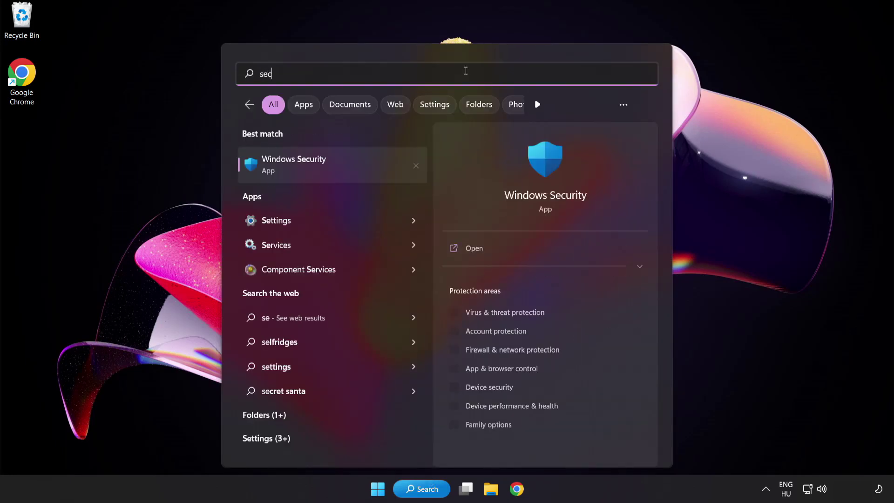
text(urity)
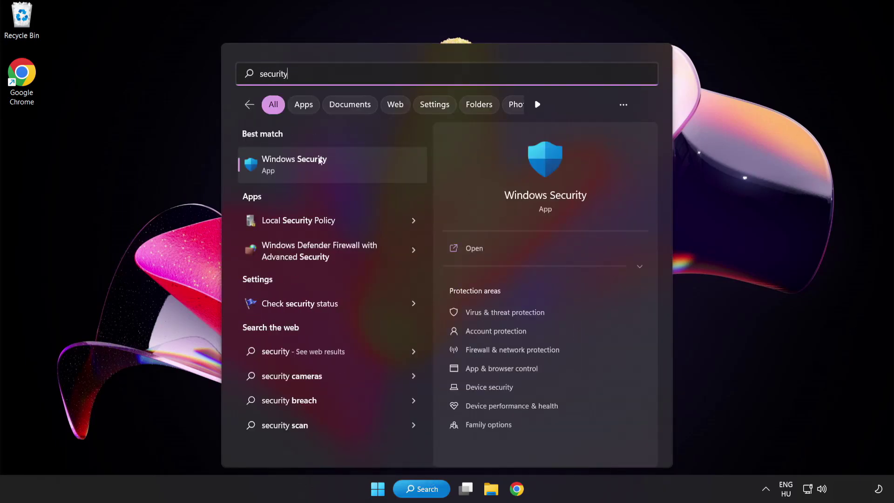
click(338, 165)
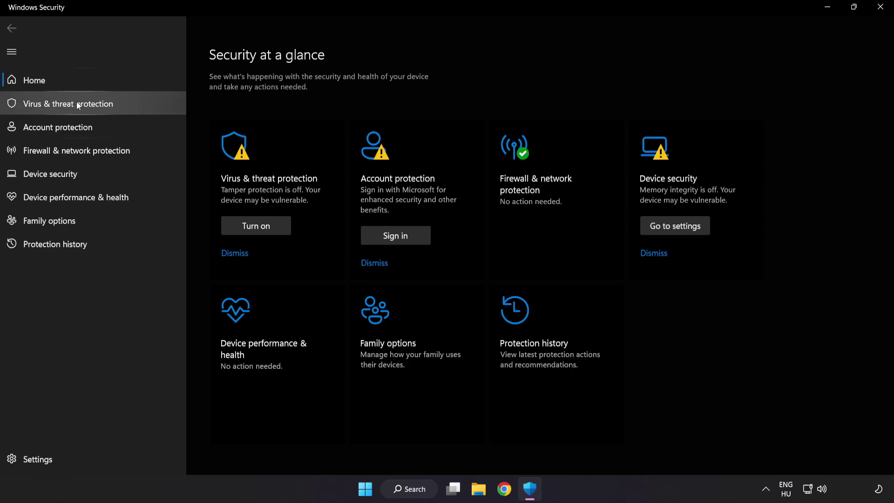
Step: Go to Virus & threat protection settings and scroll down to the Exclusions section
click(136, 105)
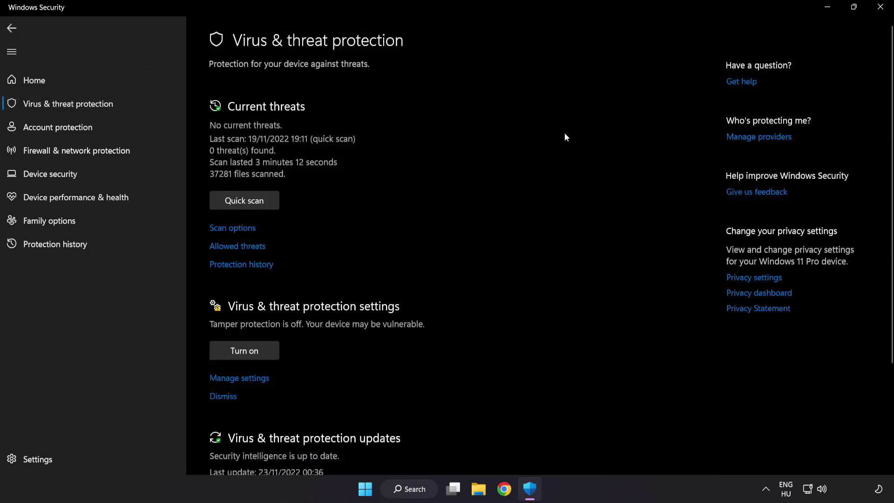
scroll(566, 136, down, 3)
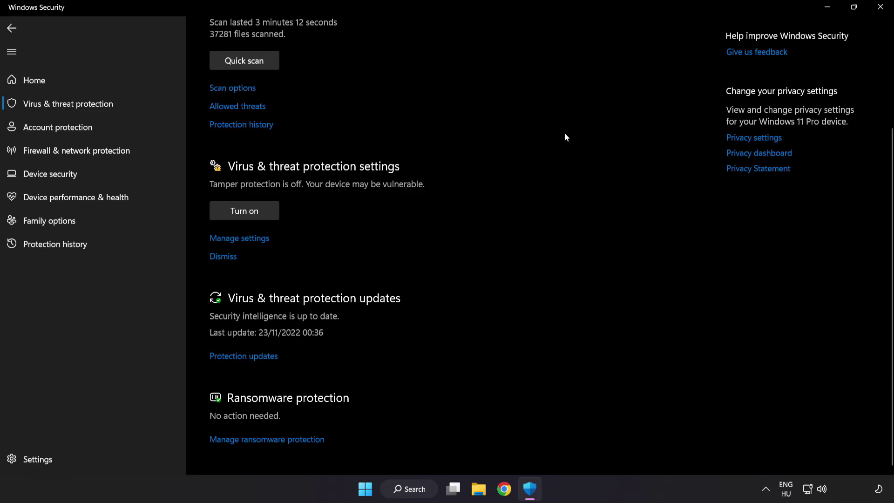
click(245, 239)
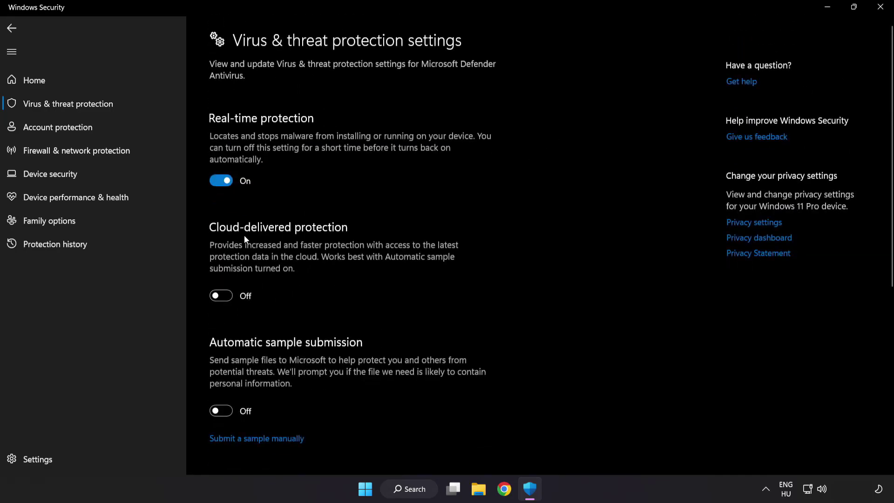
scroll(521, 246, down, 7)
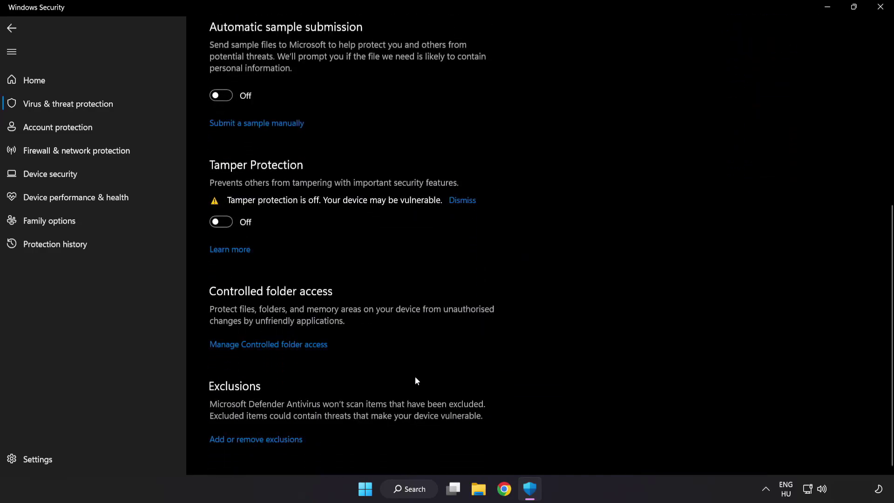
Step: Start adding a File exclusion and move the file picker up to This PC
click(261, 441)
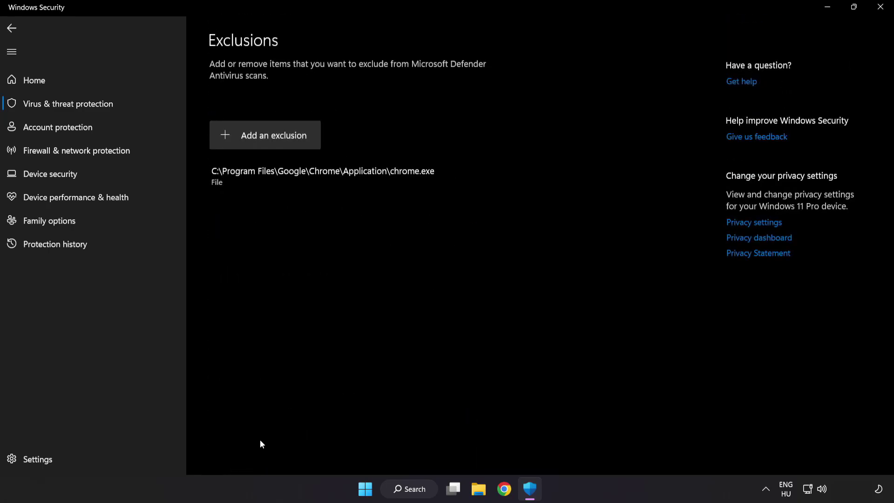
click(268, 145)
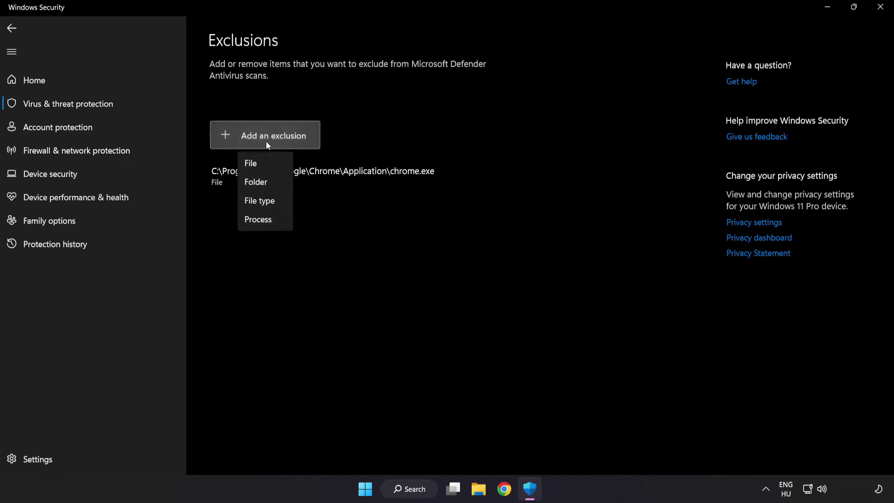
click(260, 165)
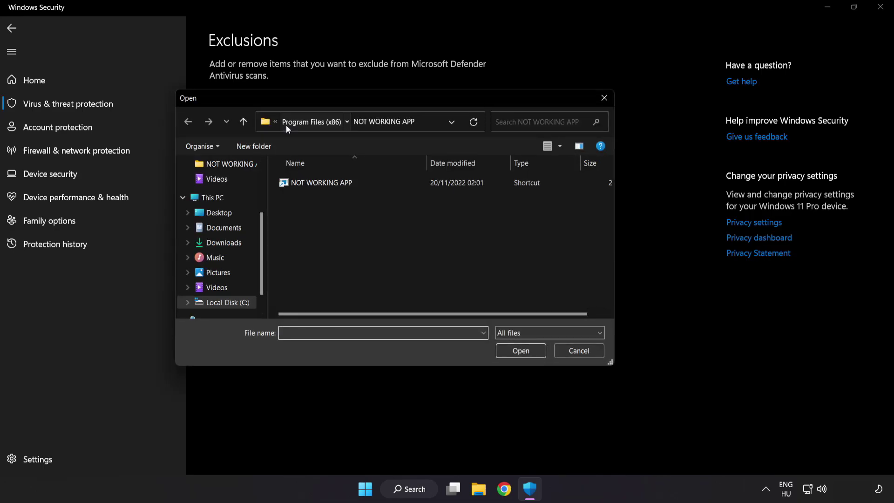
click(286, 125)
click(292, 121)
click(294, 122)
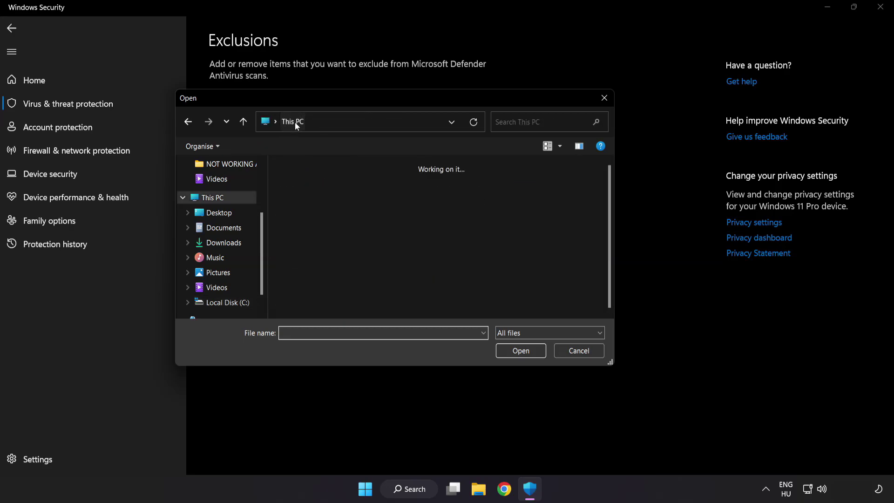
Step: Exclude the NOT WORKING APP shortcut from C:\Program Files (x86), then close Windows Security
double_click(334, 304)
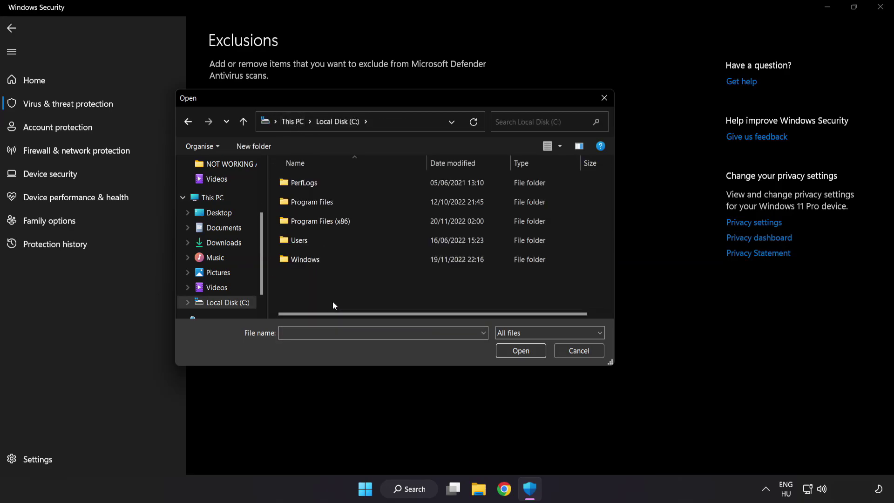
double_click(343, 216)
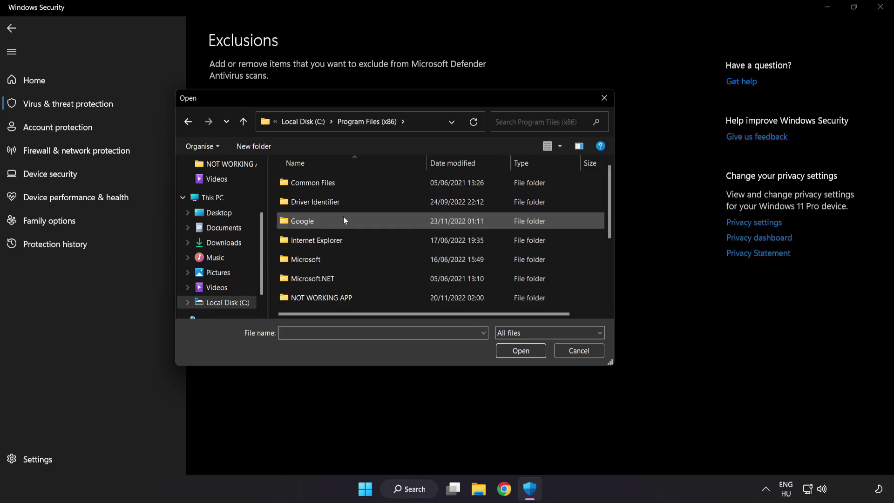
scroll(331, 308, down, 1)
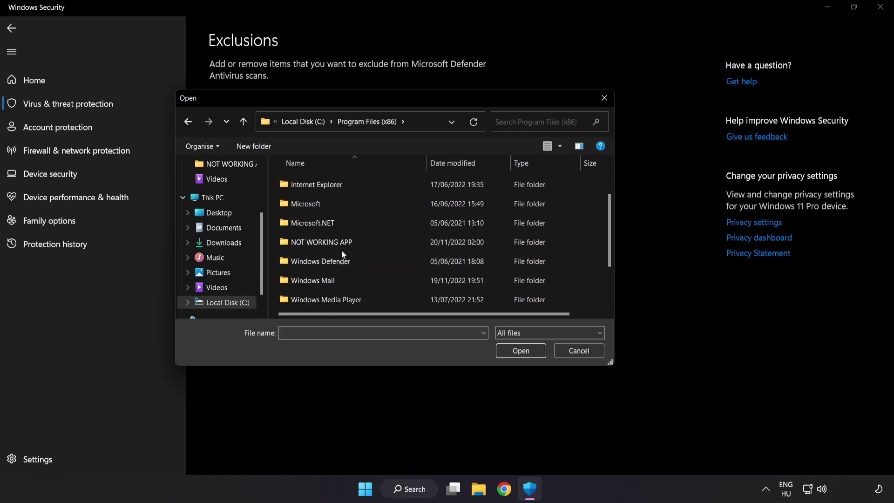
double_click(355, 243)
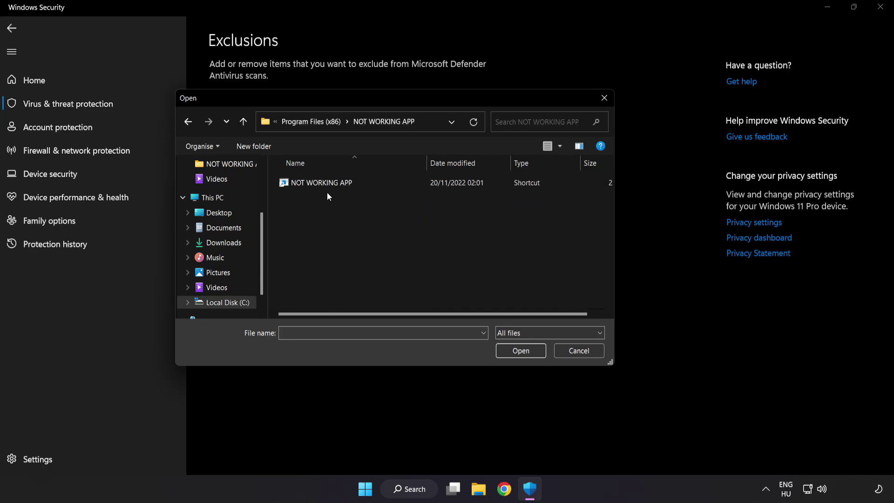
click(301, 185)
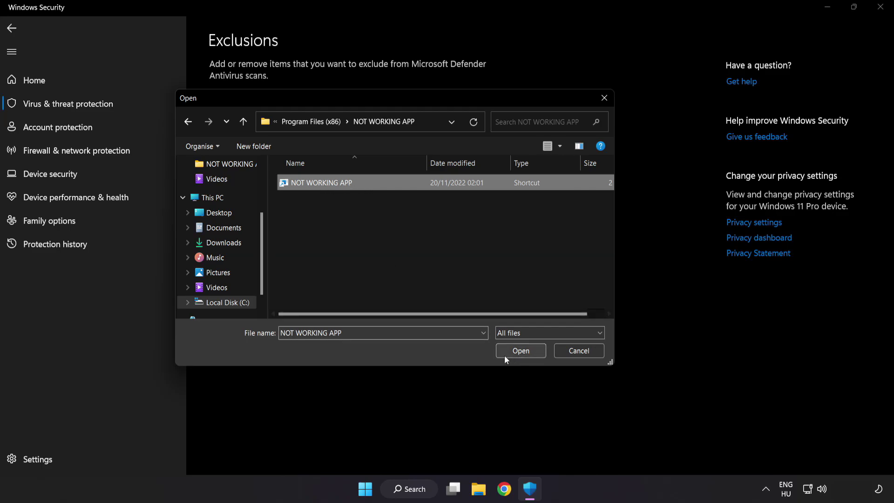
click(522, 354)
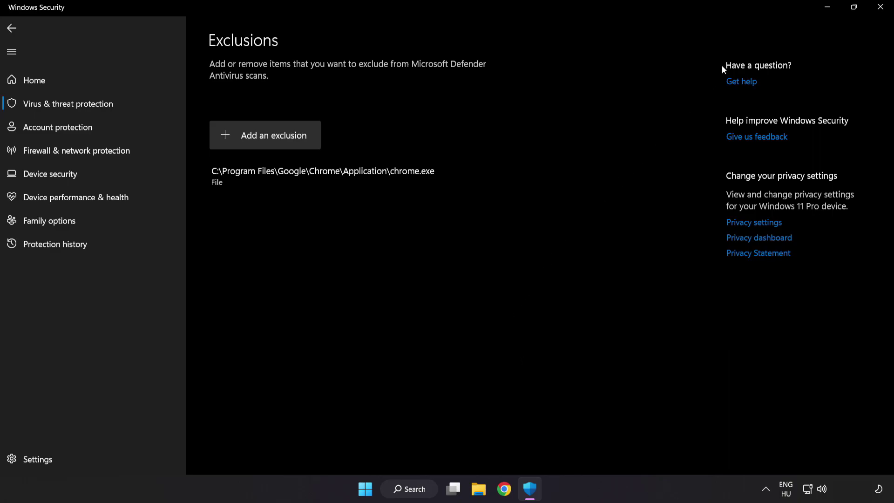
click(877, 14)
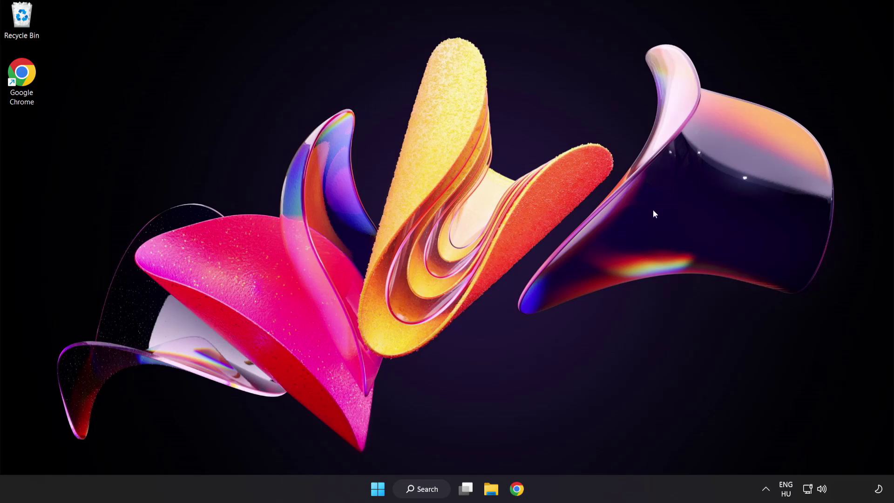
Step: Show the Start menu's power choices: Sleep, Shut down and Restart
click(377, 488)
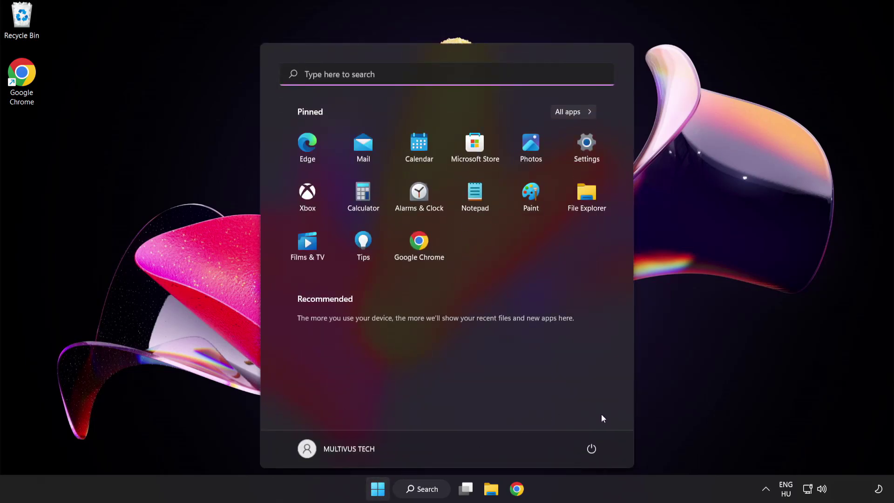
click(591, 449)
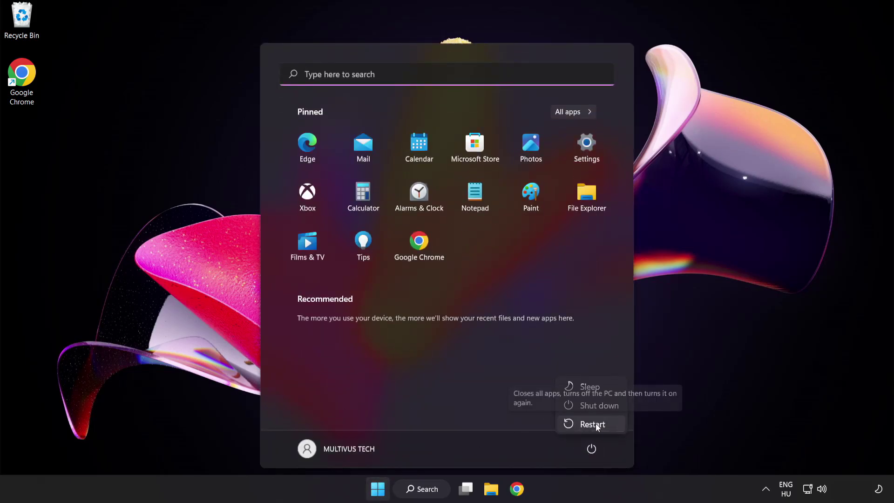